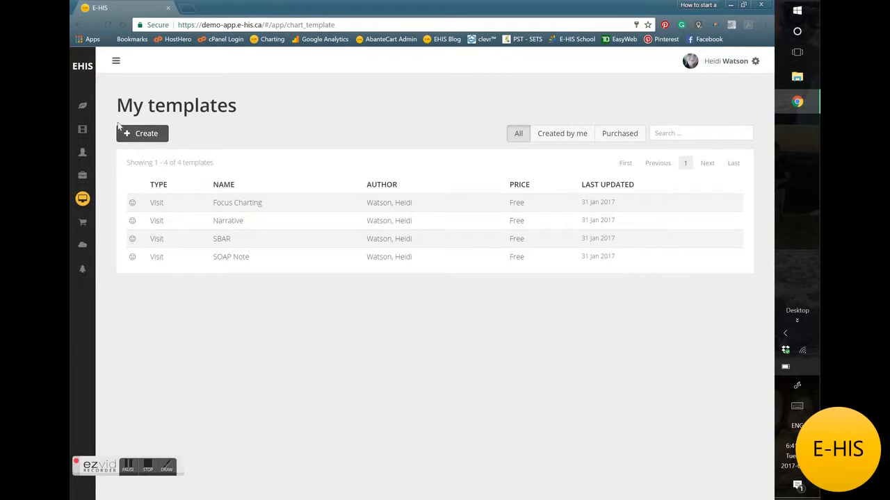
Step: Create a new template named "Easy Template" with the search tags "Physical Therapy, Easy"
left_click(159, 139)
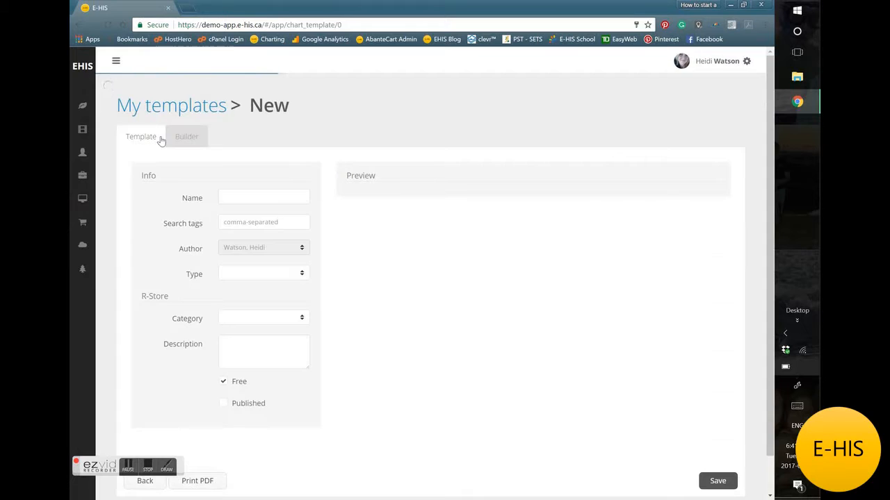
scroll(327, 199, "down", 1)
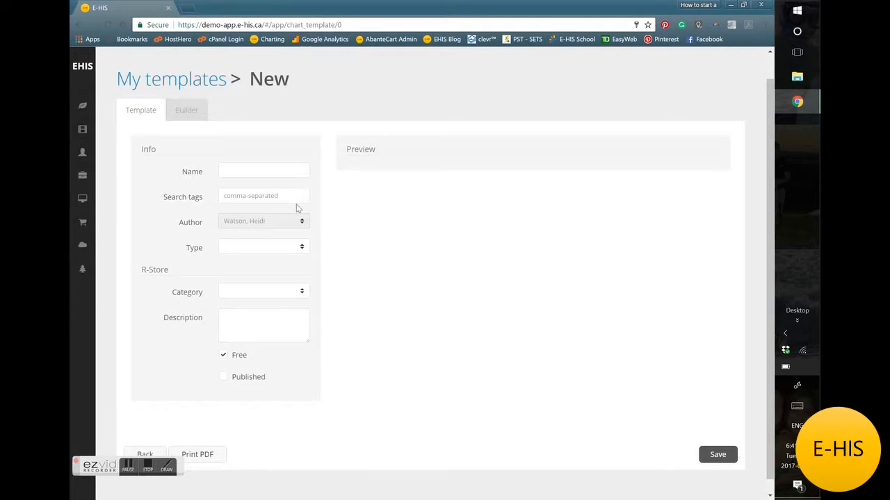
left_click(242, 171)
key("BackSpace")
key("BackSpace")
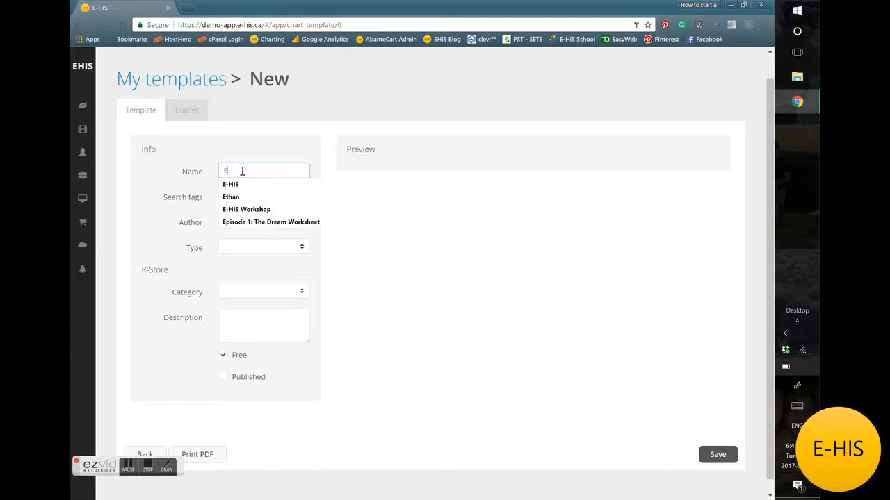
type("asy Template")
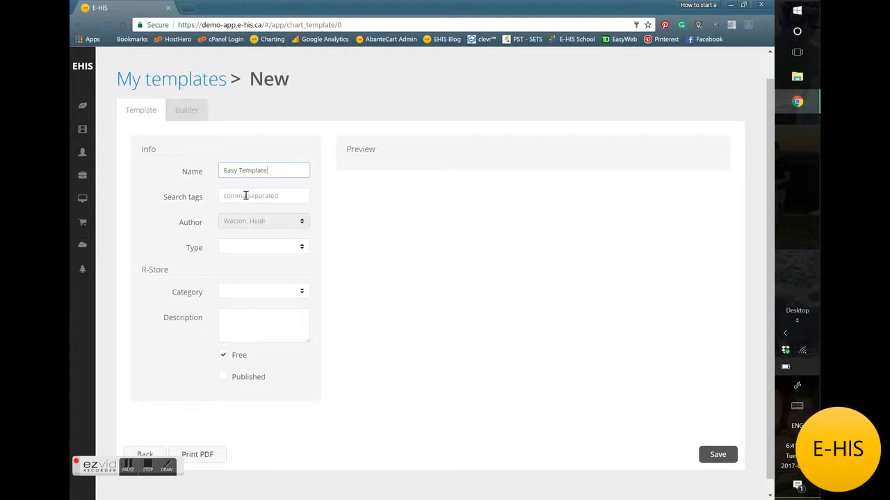
left_click(245, 195)
type("Physical Therapy, Easy")
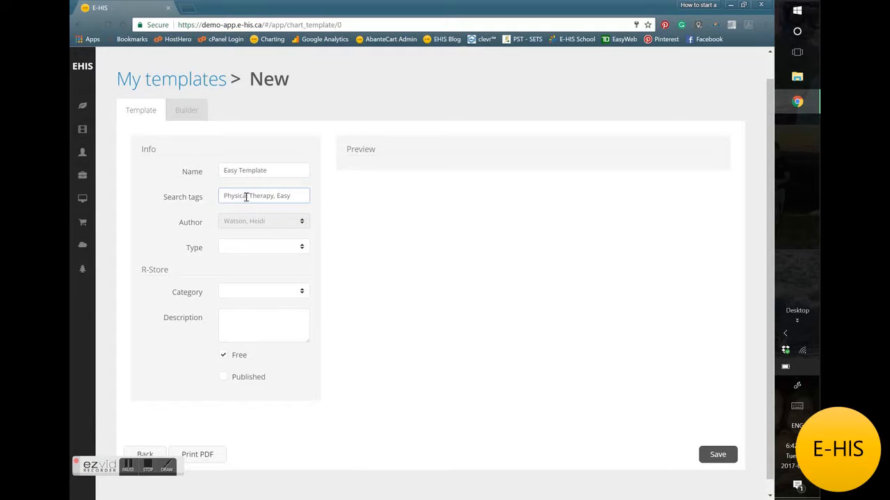
Step: Set the template type to Outcome Measure, the category to Physical Therapy and the description to "Easy sample template!!"
left_click(291, 249)
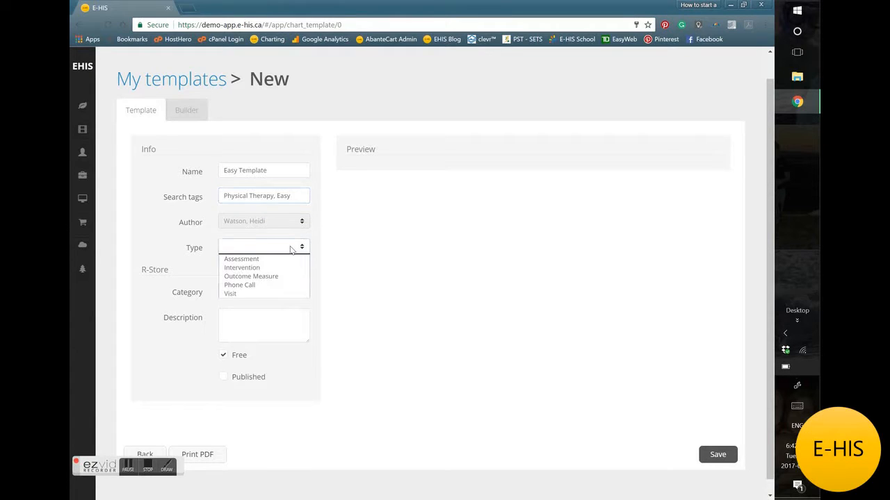
left_click(271, 276)
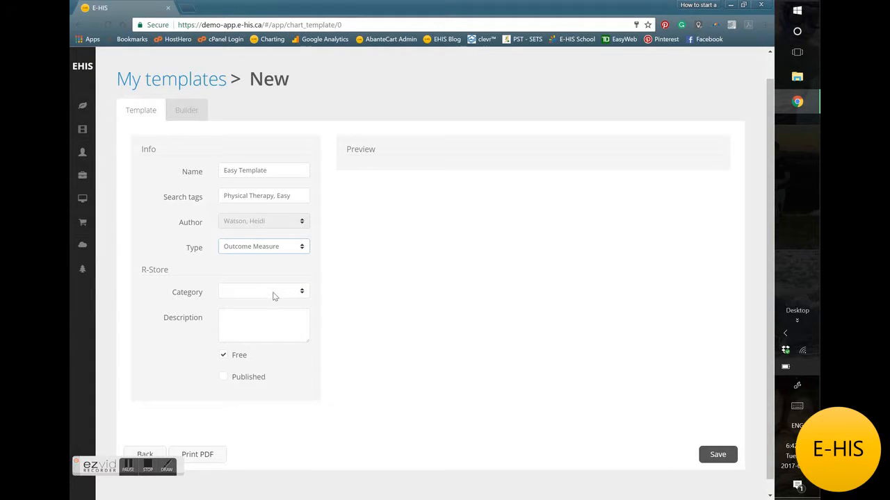
left_click(274, 295)
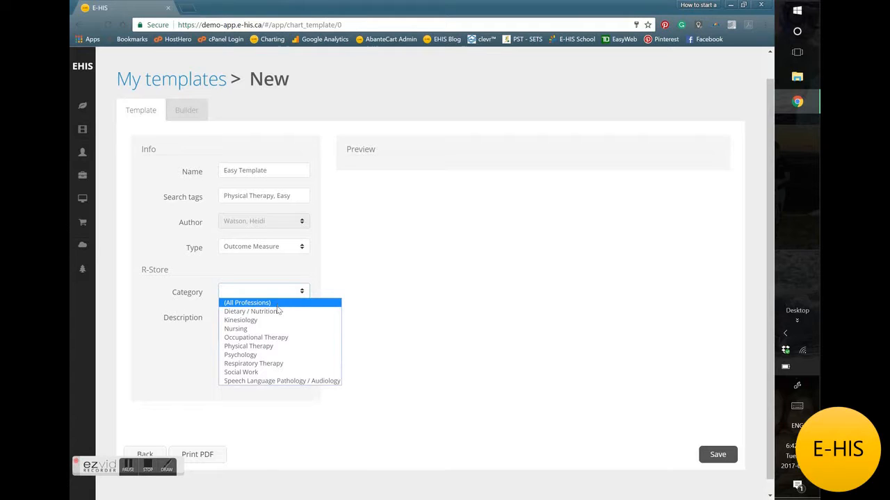
left_click(265, 347)
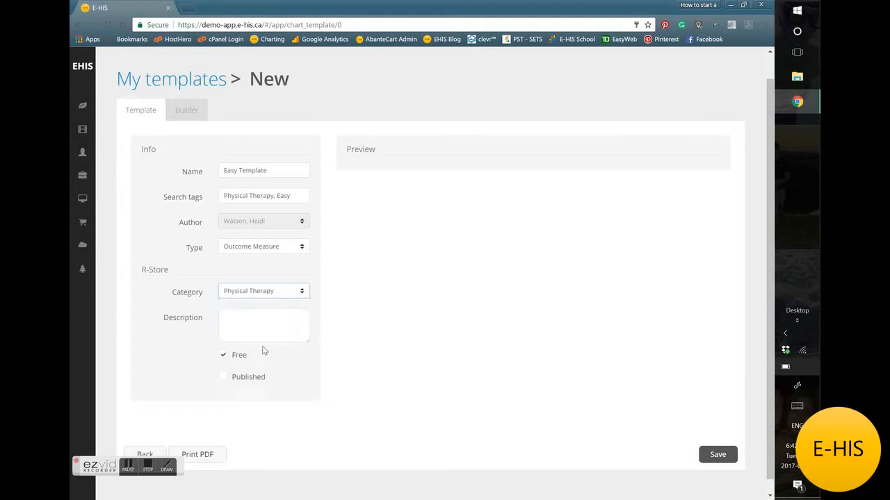
left_click(264, 325)
type("Easy sample template!!")
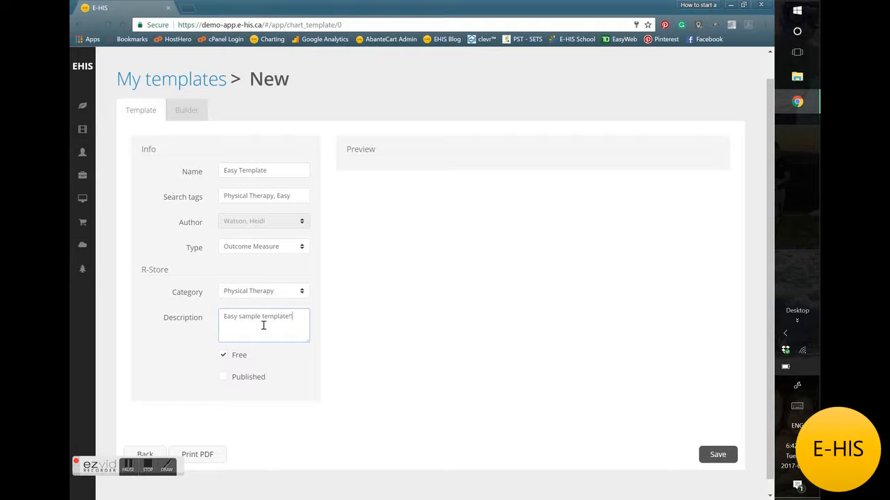
Step: Mark the template as free and published, and save it
left_click(230, 358)
left_click(225, 357)
left_click(223, 379)
left_click(721, 456)
left_click(720, 456)
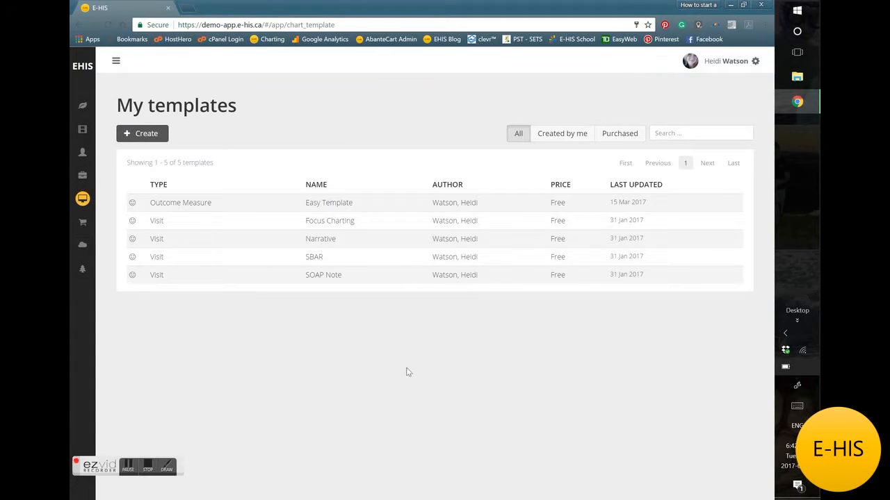
Step: Open the builder of Easy Template and add a single-line text field, selecting its label text for editing
left_click(376, 205)
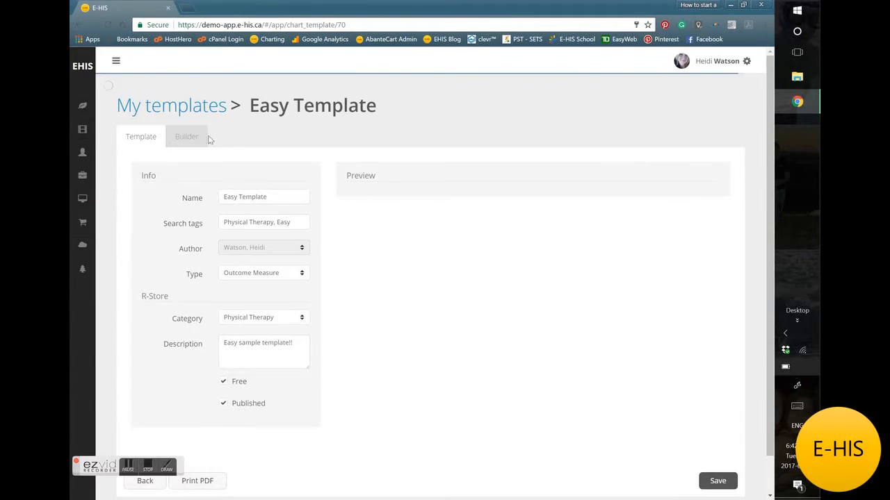
left_click(186, 138)
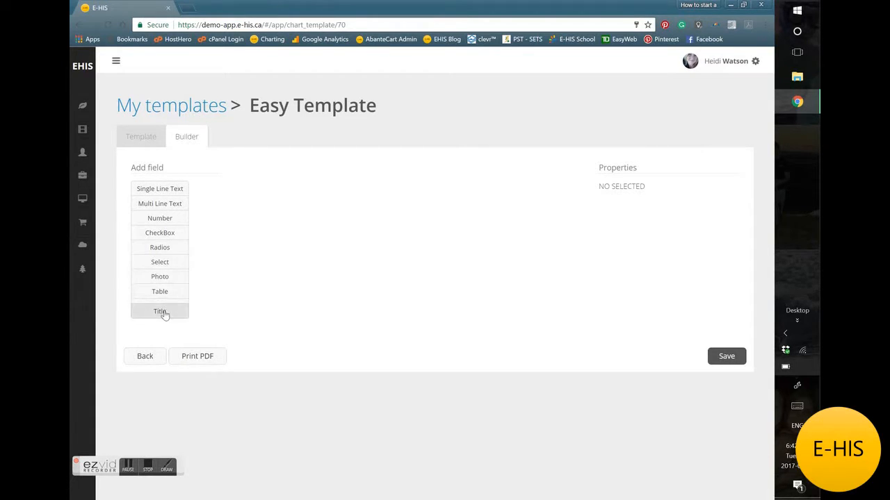
left_click(182, 194)
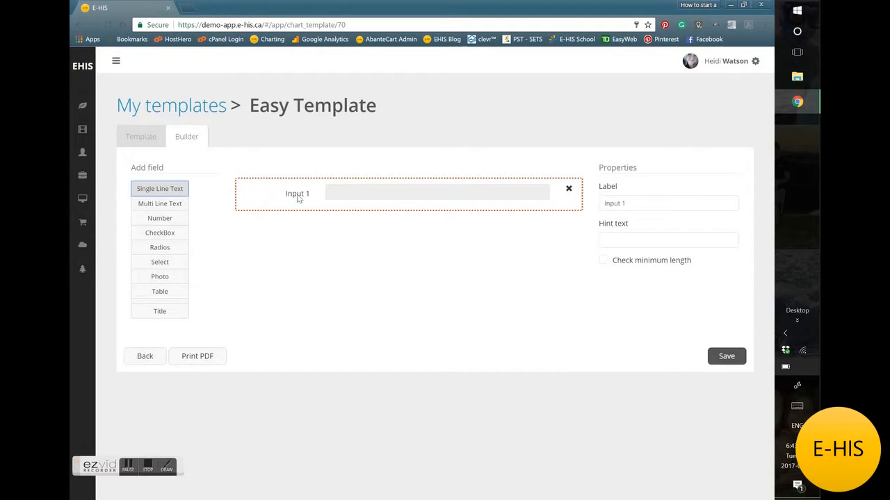
left_click_drag(622, 201, 590, 207)
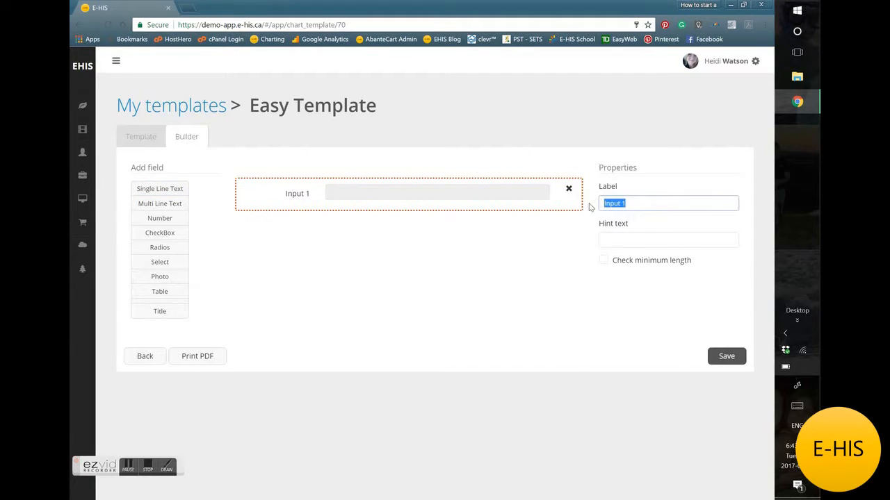
type("c")
key("BackSpace")
type("Clients Name:")
key("BackSpace")
key("BackSpace")
key("BackSpace")
key("BackSpace")
key("BackSpace")
key("BackSpace")
key("BackSpace")
key("BackSpace")
key("BackSpace")
key("BackSpace")
key("BackSpace")
key("BackSpace")
key("BackSpace")
type("Clie")
key("BackSpace")
key("BackSpace")
key("BackSpace")
key("BackSpace")
Step: Label the single-line text field "Height:" and give it the hint text "What is your clients height"
type("Heidi")
key("BackSpace")
key("BackSpace")
type("ght:")
left_click(614, 240)
type("What is your clients height")
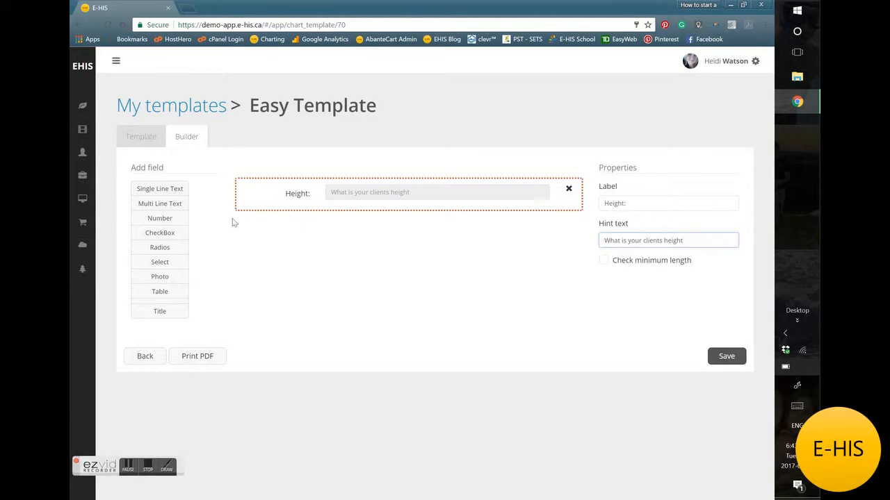
Step: Add a multi-line text field labelled "How was your day?"
left_click(160, 203)
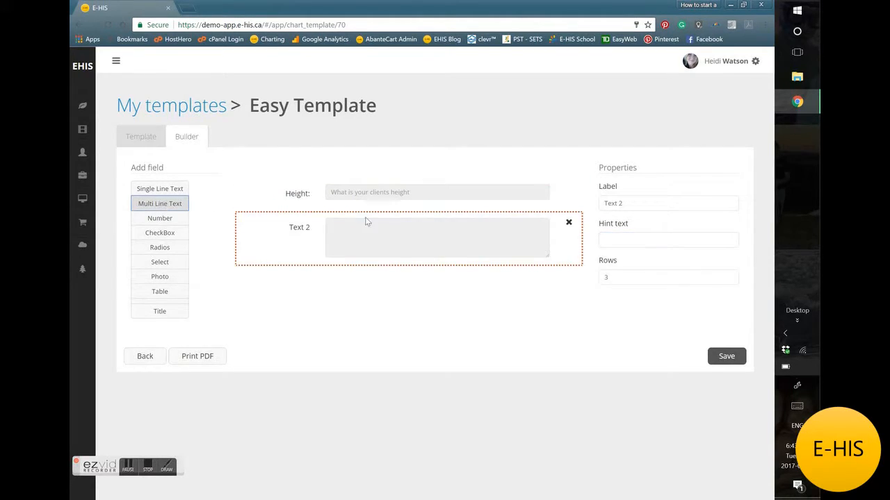
left_click(629, 203)
key("ctrl+a")
type("How was your date?")
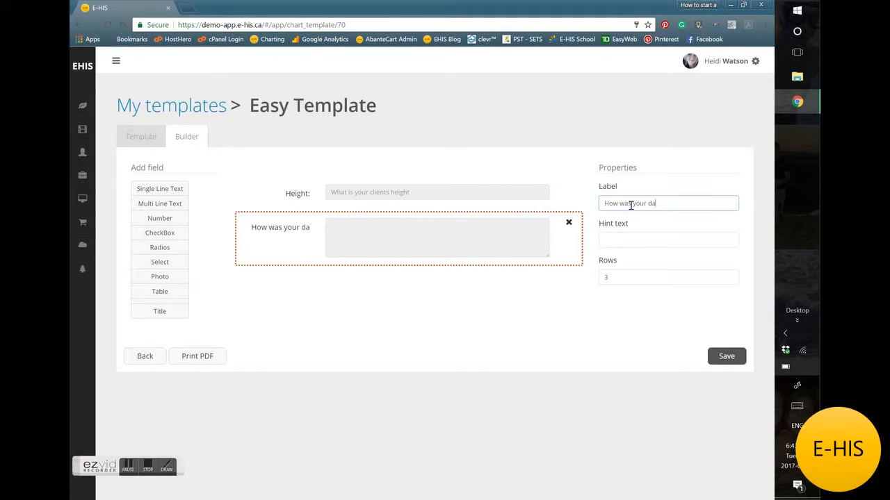
key("BackSpace")
key("BackSpace")
key("BackSpace")
type("y?")
left_click(630, 239)
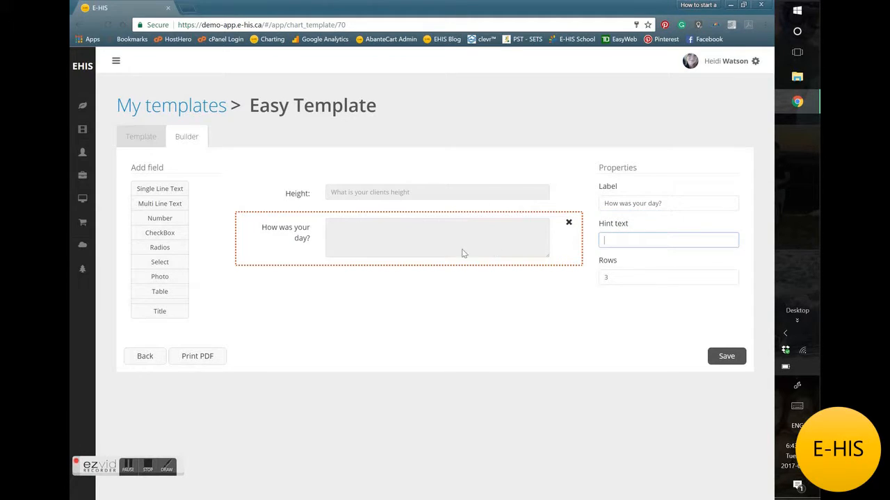
left_click(461, 194)
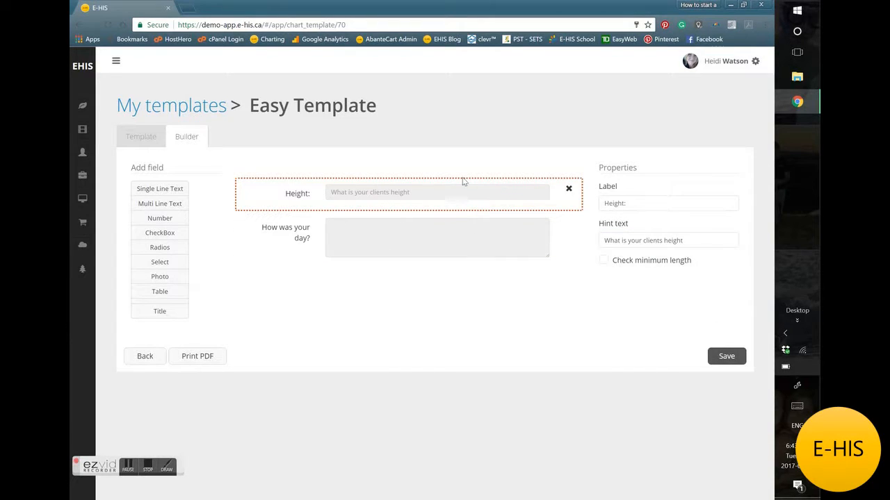
left_click(480, 239)
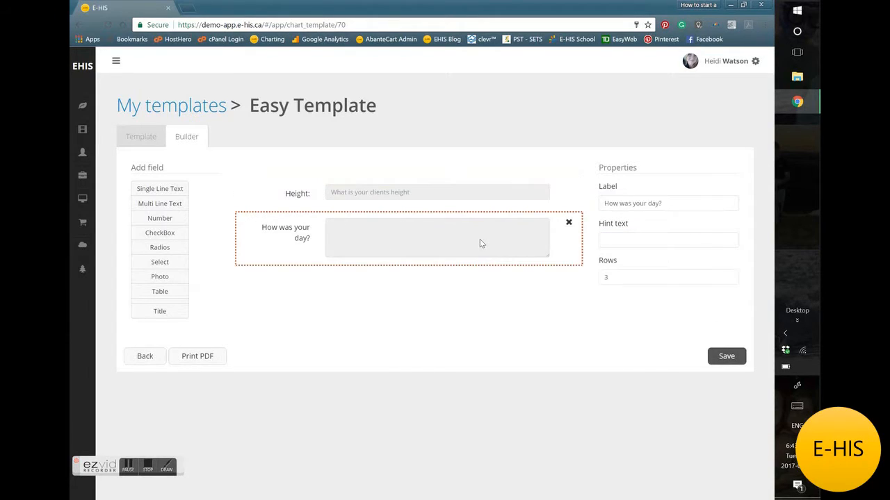
Step: Add a number field labelled "How many days have you been having this problem?" with the hint text "Numbers only!!!!!"
left_click(169, 220)
left_click_drag(639, 202, 600, 206)
type("How many days have you been having this problem?")
left_click(503, 279)
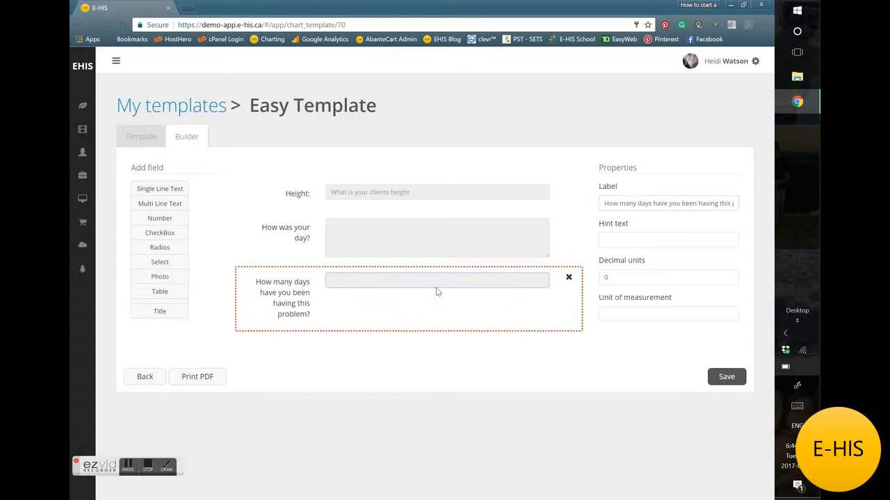
left_click(617, 241)
type("gew")
key("BackSpace")
key("BackSpace")
type("Numbers only!!!!!")
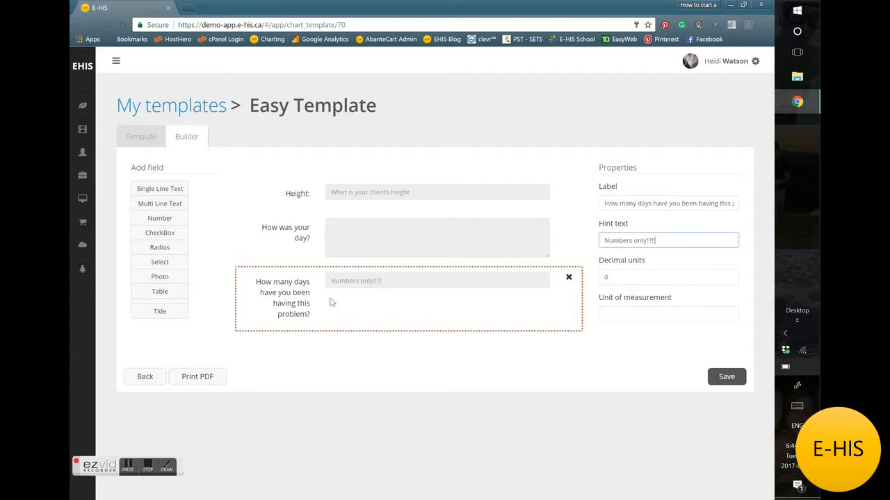
Step: Add a checkbox field with its default label, plus a radio group labelled "You can only pick one!"
left_click(166, 237)
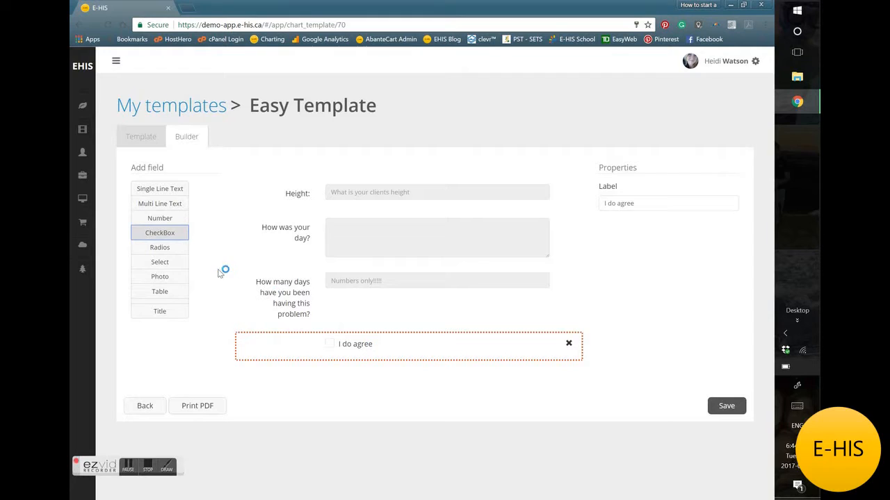
left_click(162, 249)
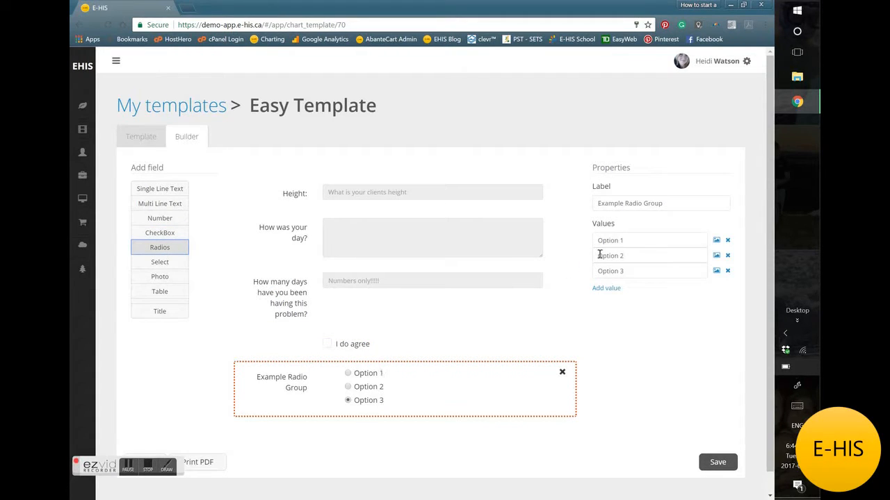
triple_click(675, 206)
type("You ca")
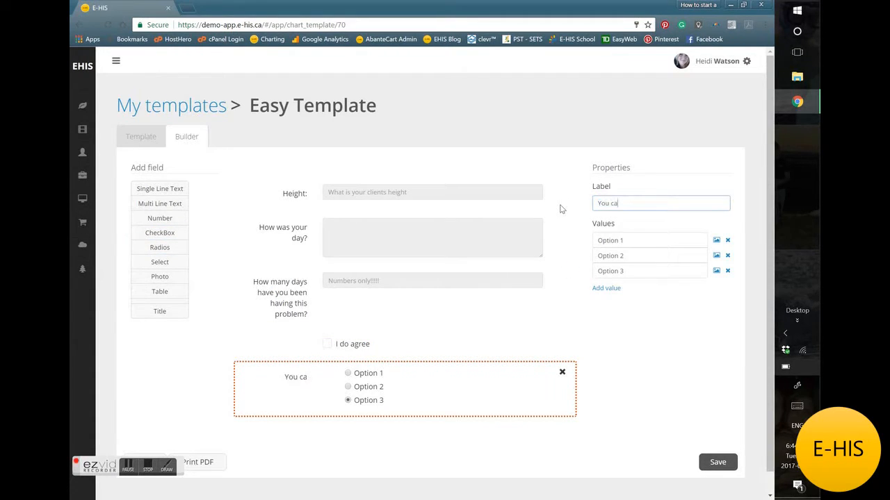
type("n only pick one!")
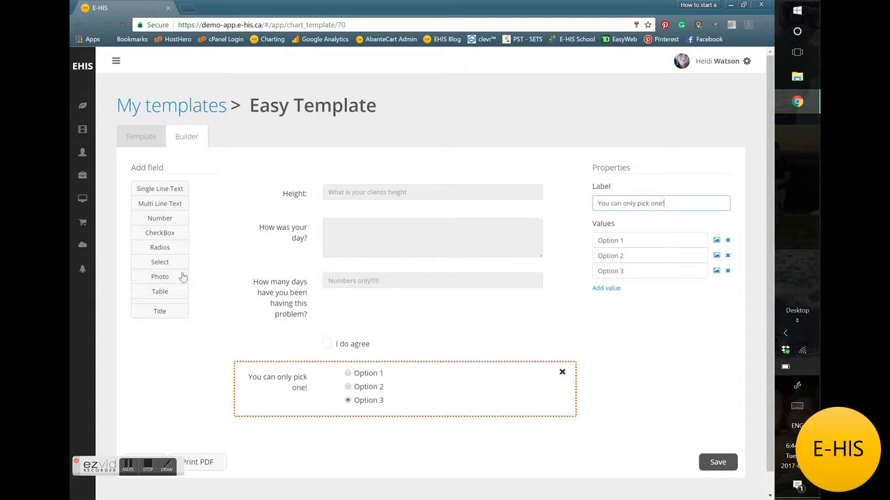
Step: Add a select field labelled "What is your favorite day?" with the values Monday, Tuesday and Friday, and preview its choices
left_click(161, 262)
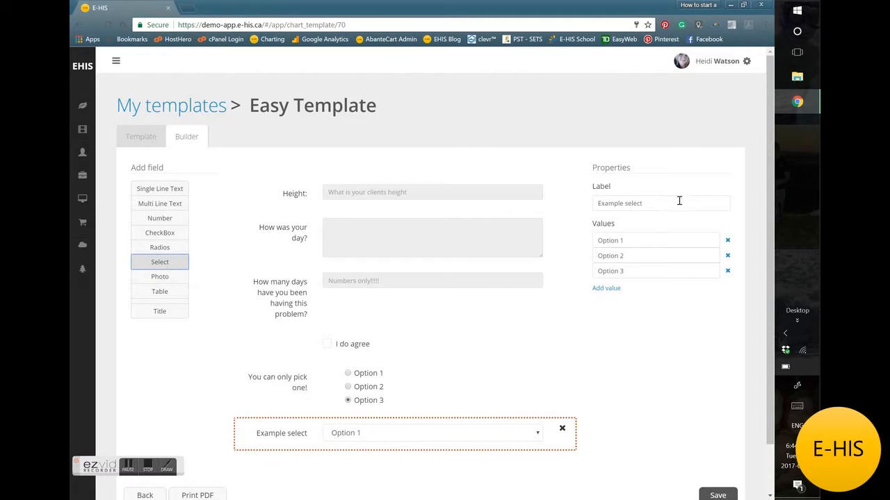
left_click_drag(679, 200, 576, 203)
type("What is your favorite day?")
left_click_drag(635, 240, 556, 241)
type("Monday")
key("Tab")
type("T")
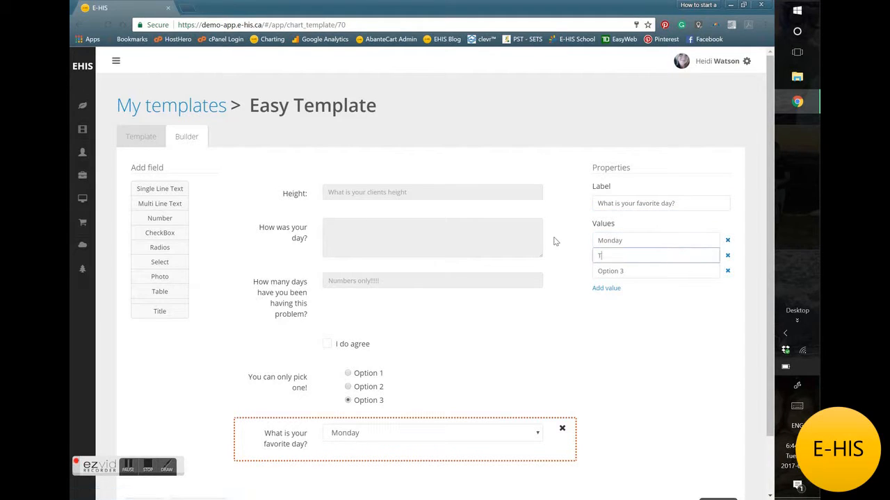
key("Tab")
type("F")
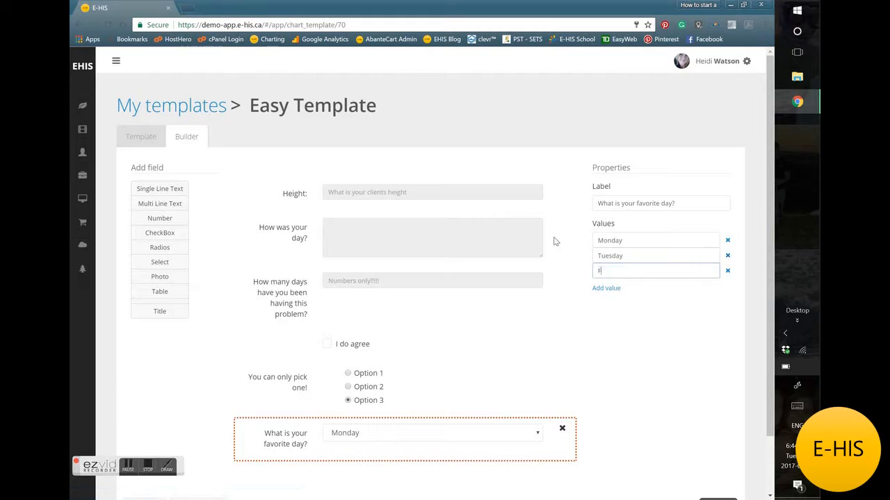
left_click(536, 438)
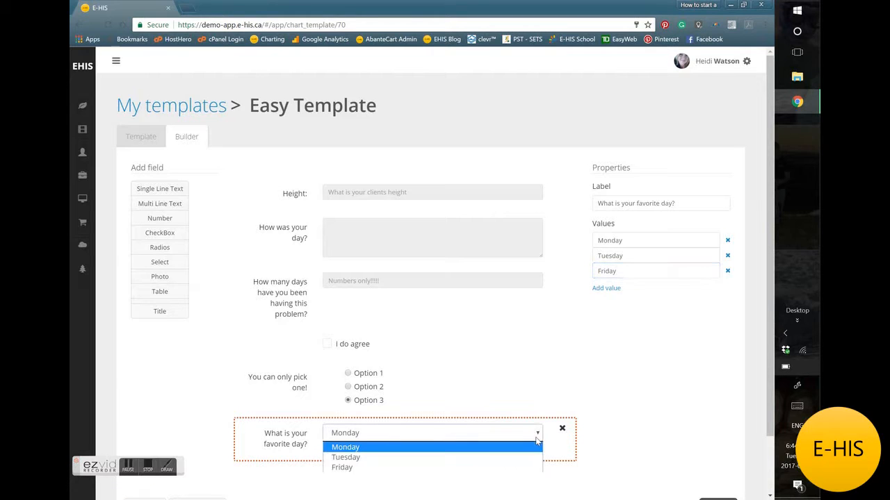
left_click(514, 405)
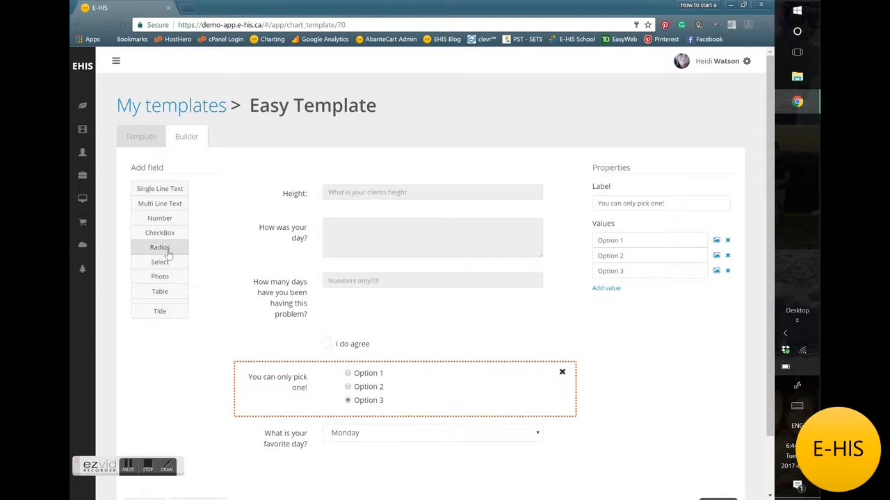
Step: Add a photo field labelled "Upload your picture! ... or a picture of your form!"
left_click(168, 280)
scroll(355, 406, "down", 2)
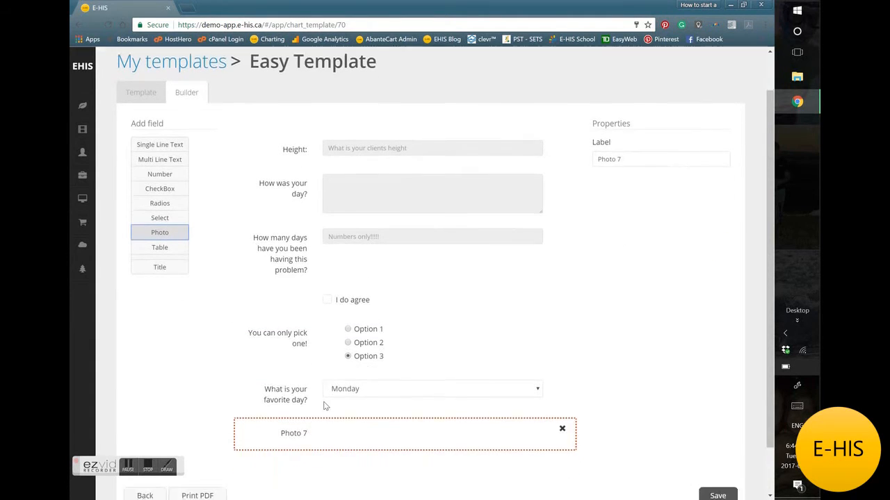
left_click_drag(625, 125, 568, 129)
type("Upload your picture!")
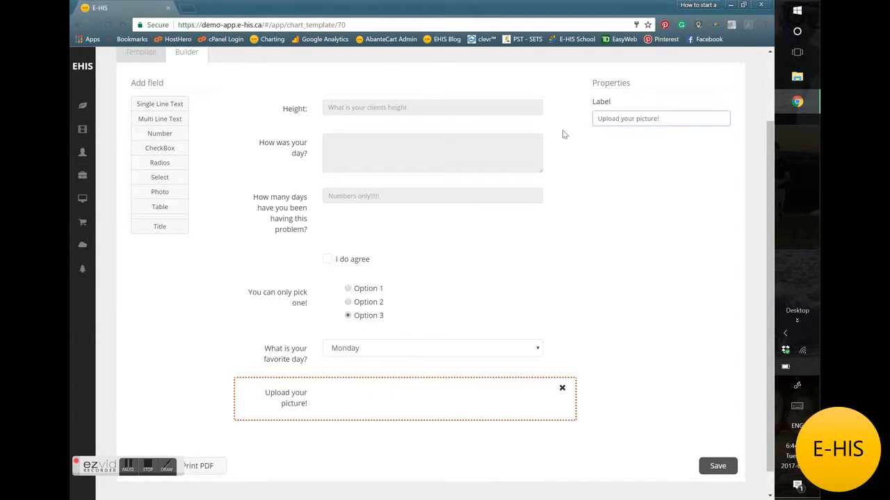
type(" ... or a picture of your form!")
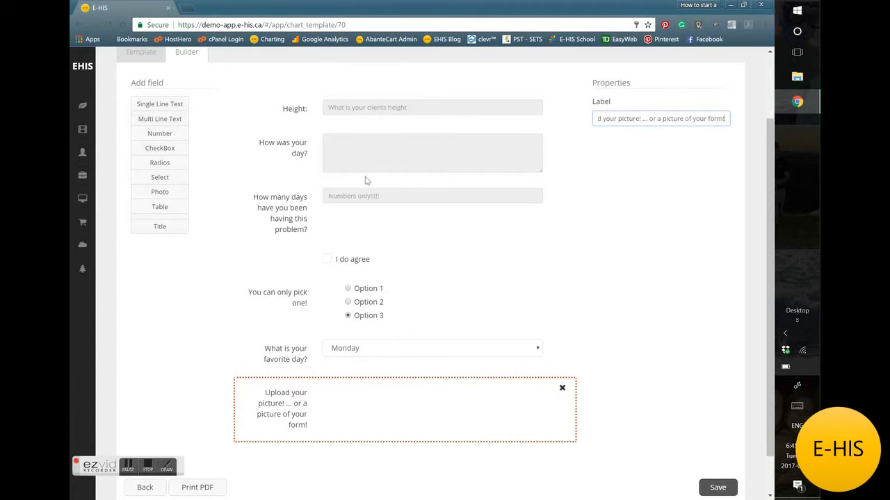
Step: Add a table field with three columns named Something, Again and Another
left_click(169, 206)
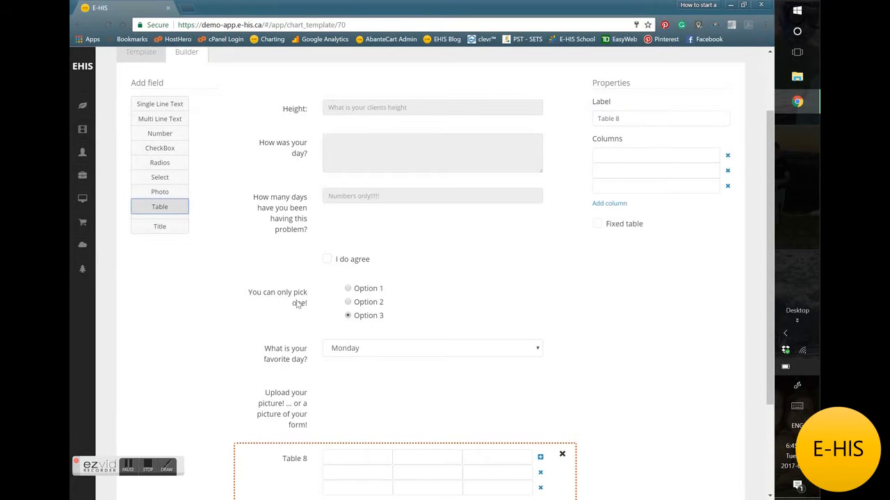
scroll(388, 364, "down", 2)
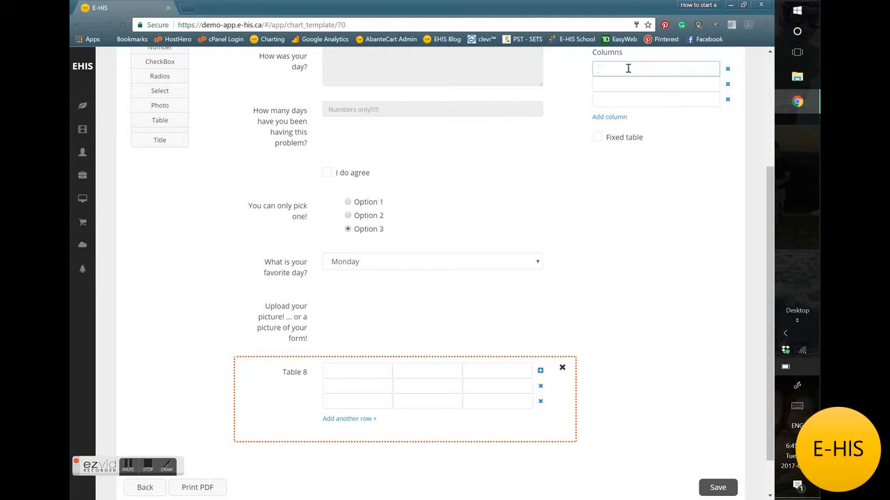
type("omething")
key("Tab")
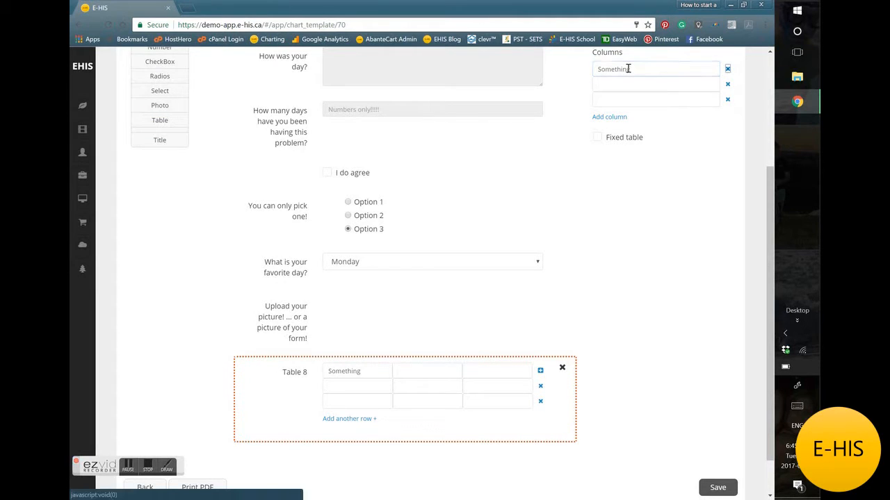
key("Tab")
type("Again")
key("Tab")
key("Tab")
type("Anothe")
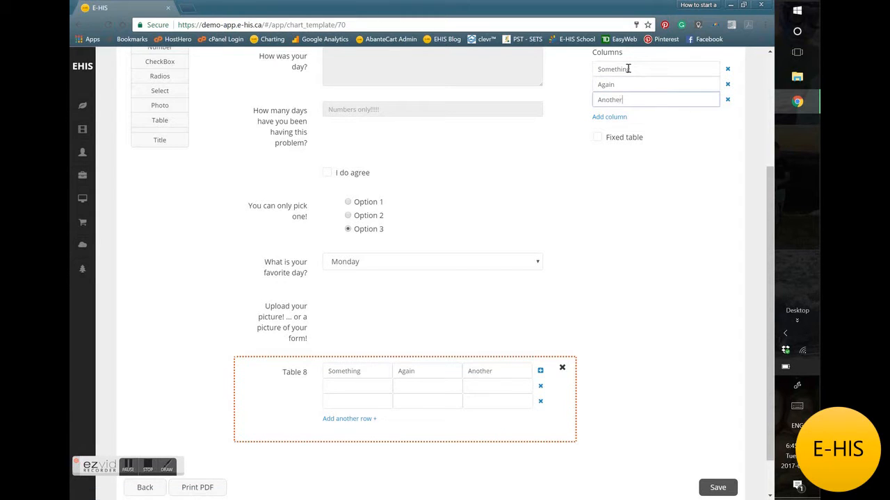
Step: Add a title field with the text "My Easy form!"
scroll(342, 187, "up", 3)
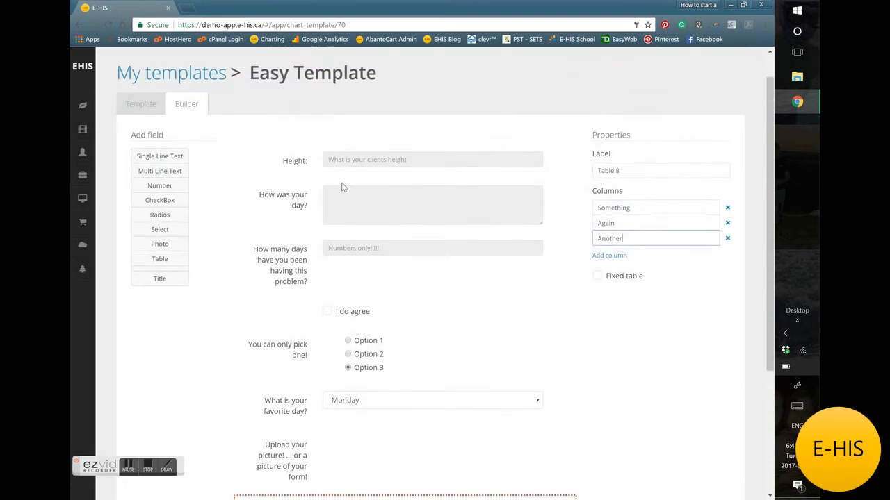
left_click(174, 296)
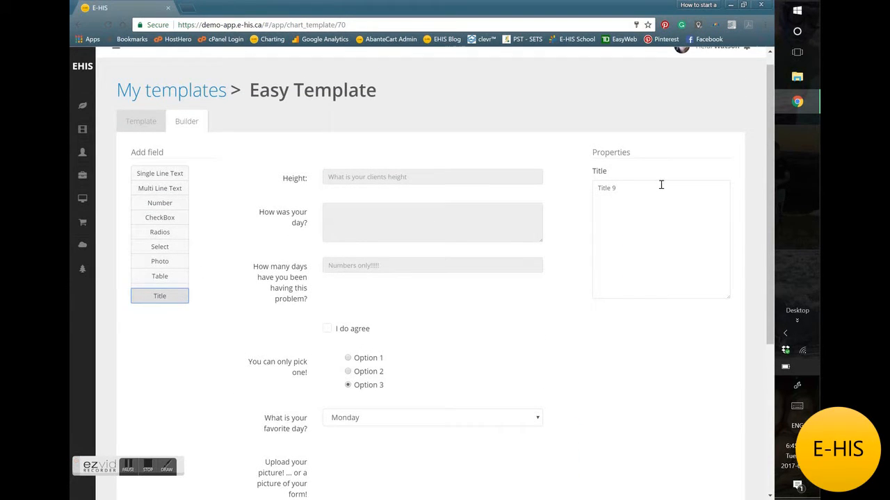
left_click_drag(657, 186, 576, 199)
type("My Easy form!")
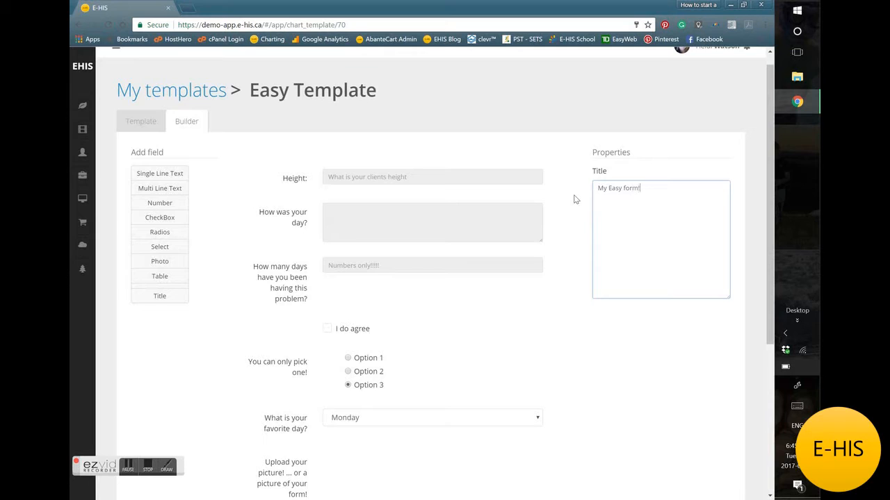
Step: Move the "My Easy form!" title to the start of the form and the number-of-days field above "How was your day?"
scroll(574, 199, "down", 5)
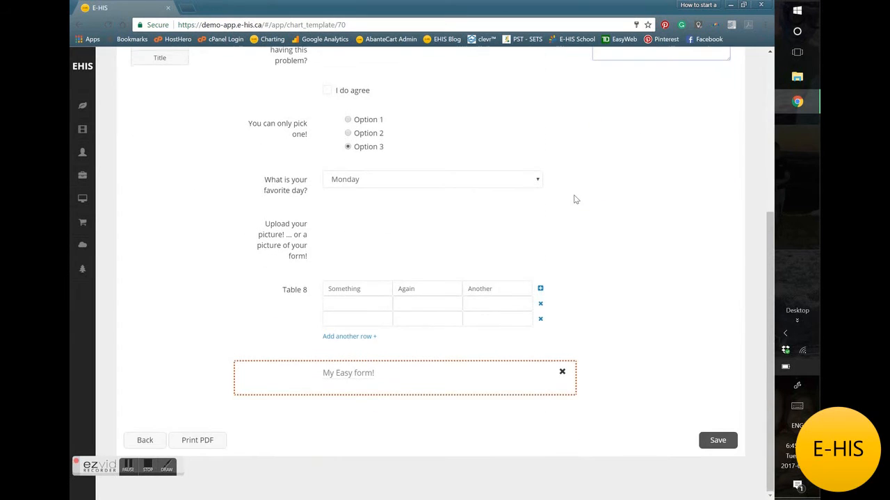
left_click_drag(376, 366, 367, 93)
scroll(365, 93, "up", 4)
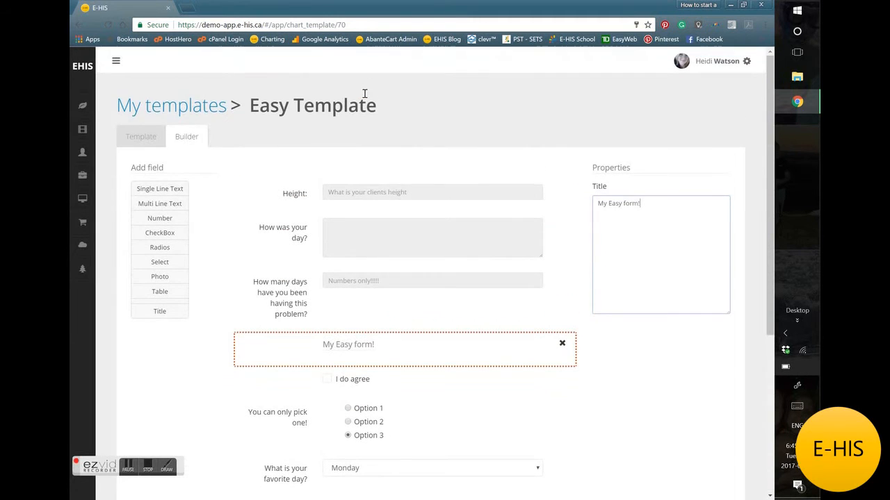
left_click_drag(392, 353, 386, 184)
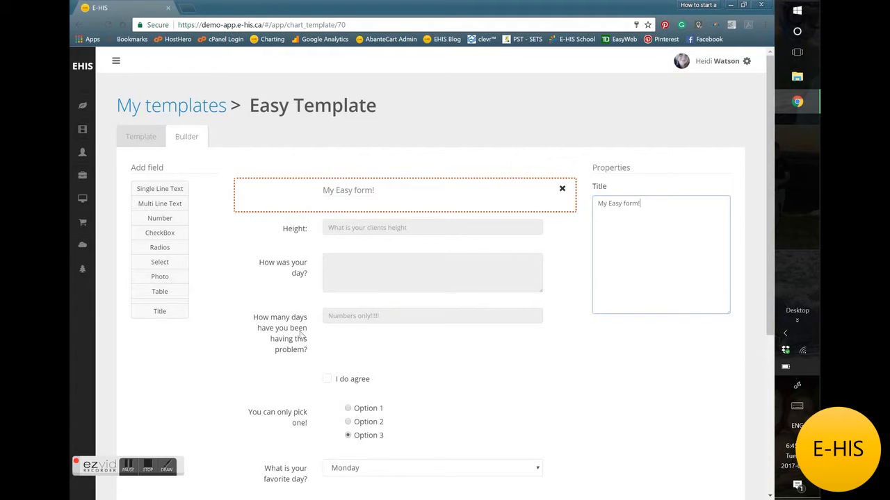
left_click_drag(301, 338, 309, 273)
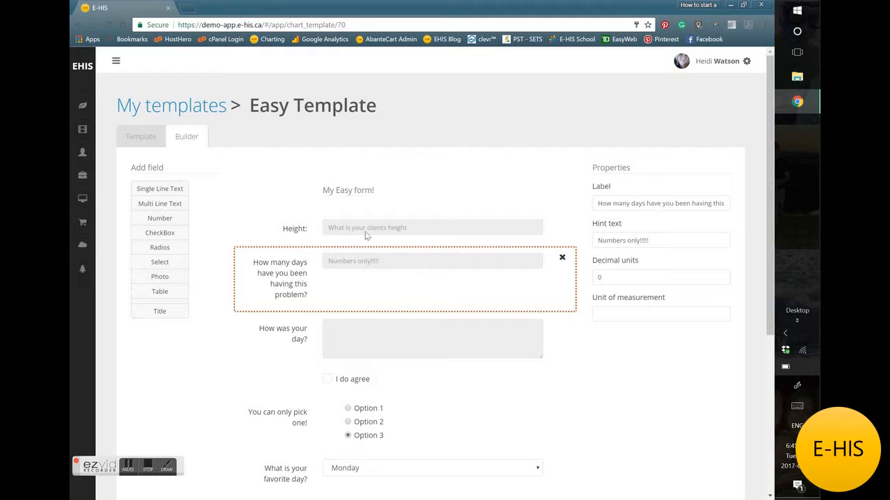
Step: In the template preview, pre-fill the "How was your day?" field with "You can enter pre-filled data!"
left_click(140, 138)
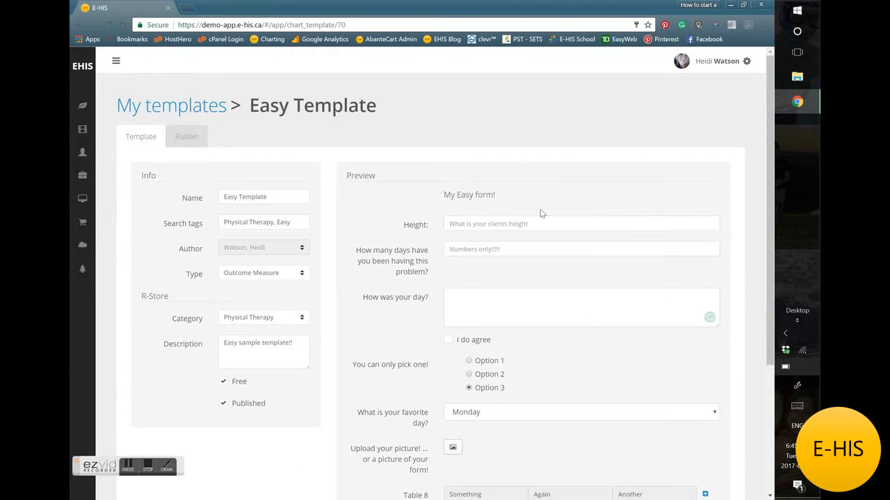
scroll(471, 257, "down", 1)
left_click(478, 249)
type("You can enter pre-f")
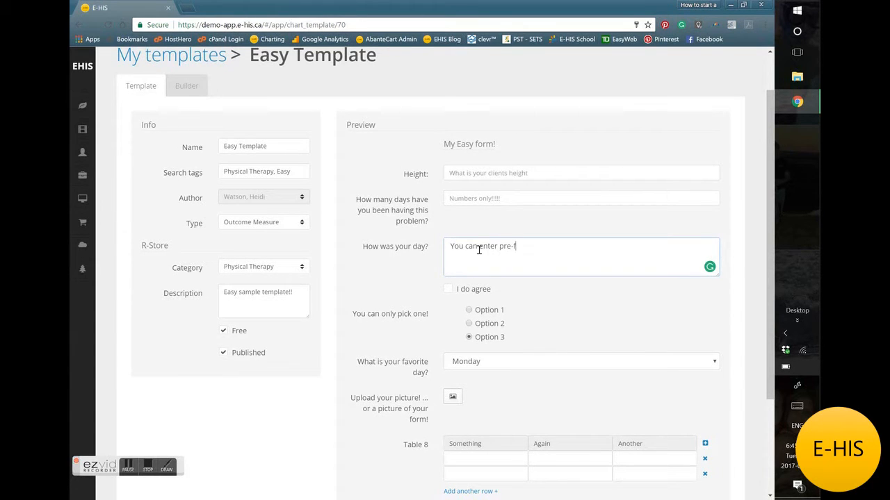
type("illed data!")
Step: Preselect Option 2 and check "I do agree" in the preview, and save the template
left_click(469, 324)
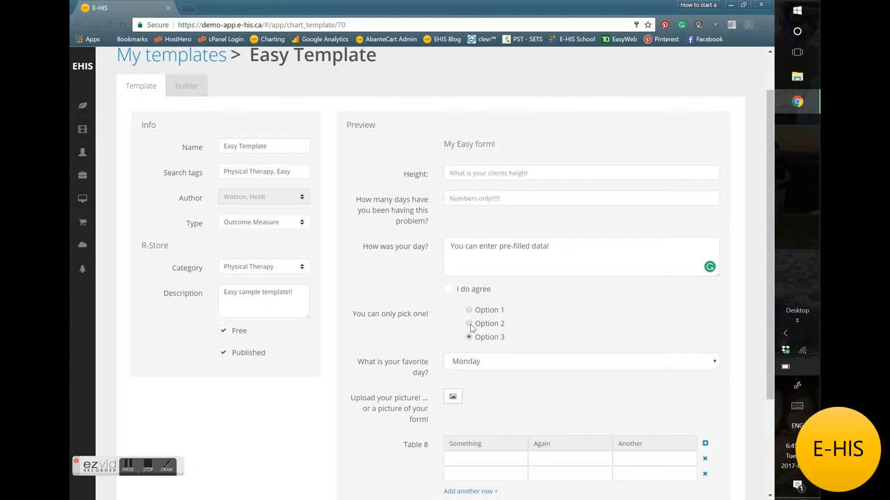
left_click(468, 313)
left_click(469, 324)
left_click(447, 289)
scroll(530, 314, "down", 3)
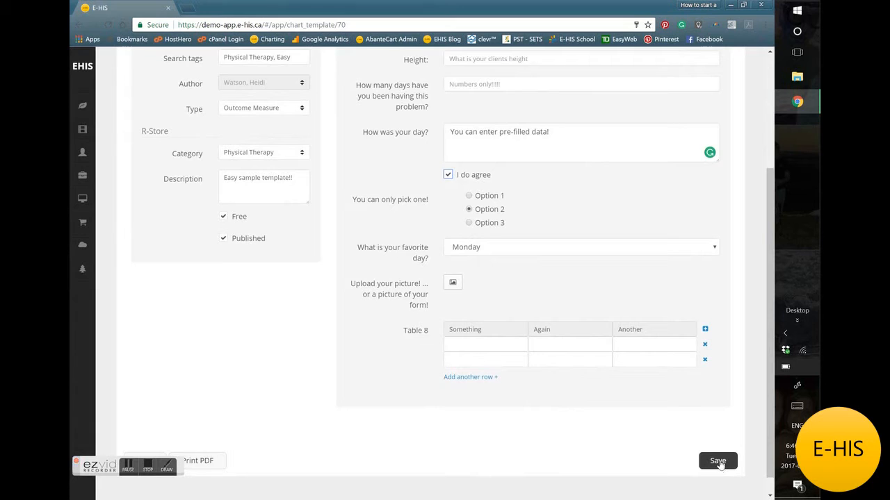
left_click(720, 463)
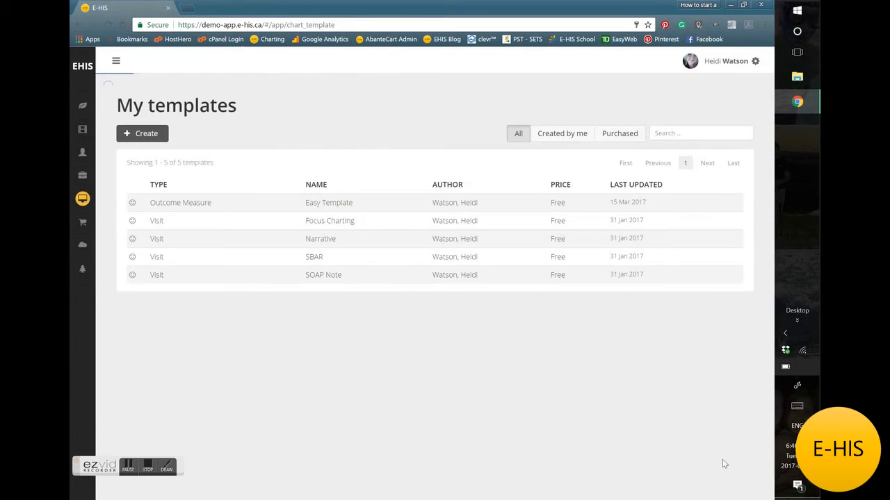
Step: Reopen Easy Template, generate its printable PDF, and review the page layout before closing it
left_click(334, 207)
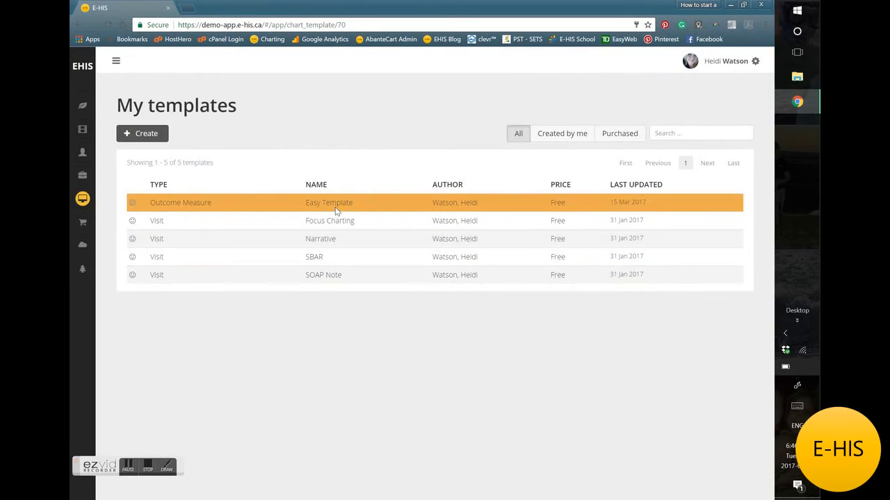
scroll(312, 378, "down", 3)
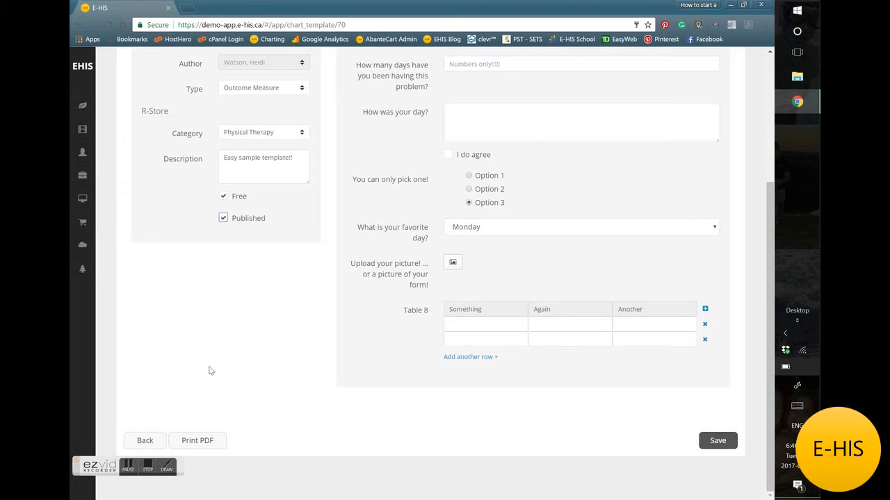
left_click(200, 442)
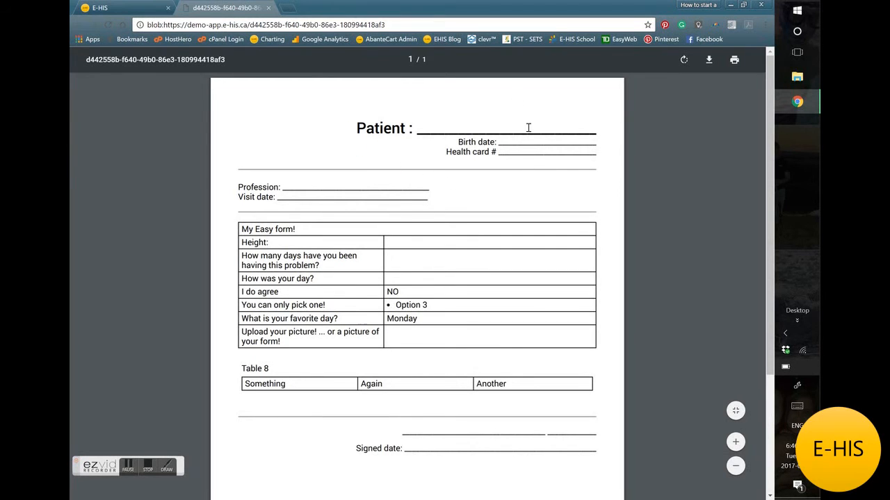
scroll(341, 211, "down", 2)
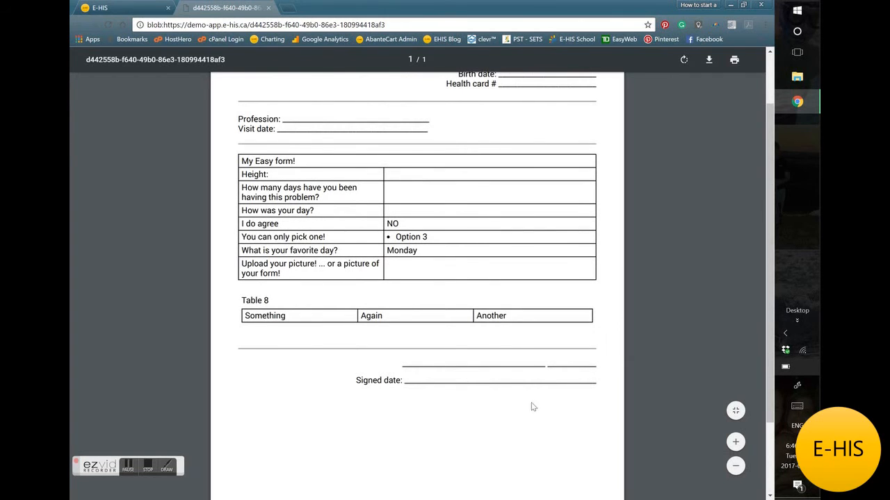
scroll(396, 397, "down", 2)
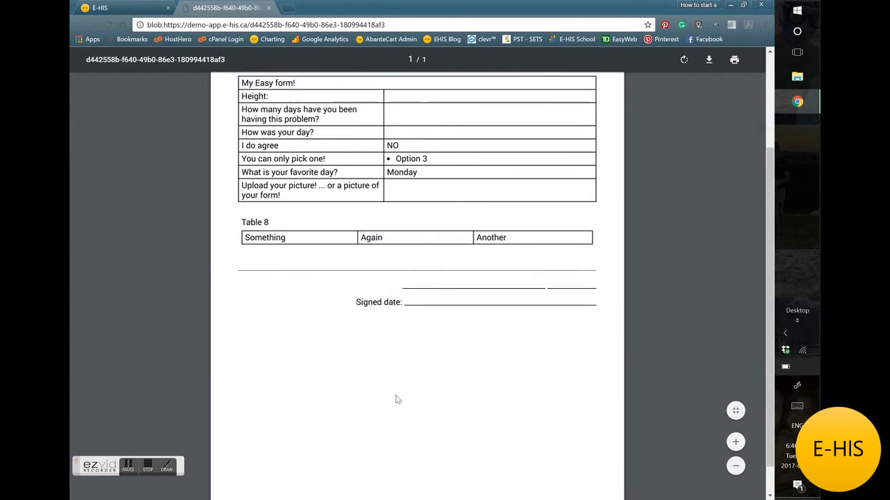
scroll(398, 400, "up", 4)
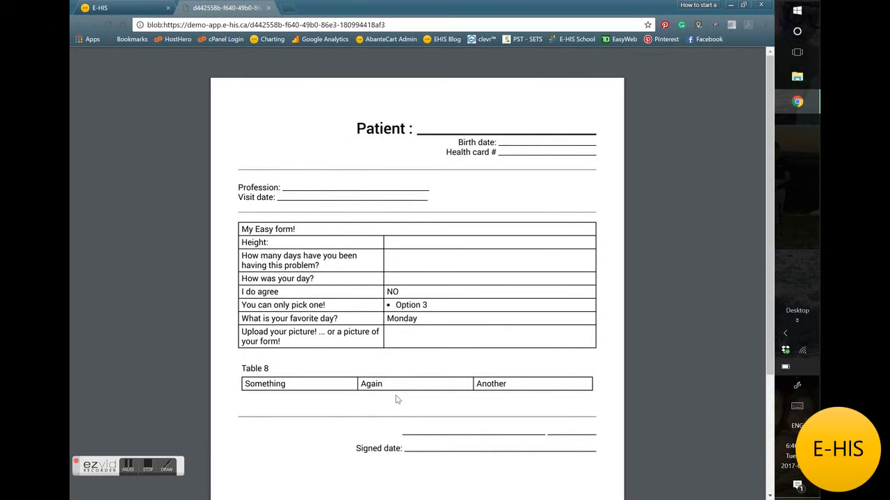
left_click(269, 8)
Step: View the Height field's properties in the form builder and return to the template preview
scroll(341, 171, "up", 3)
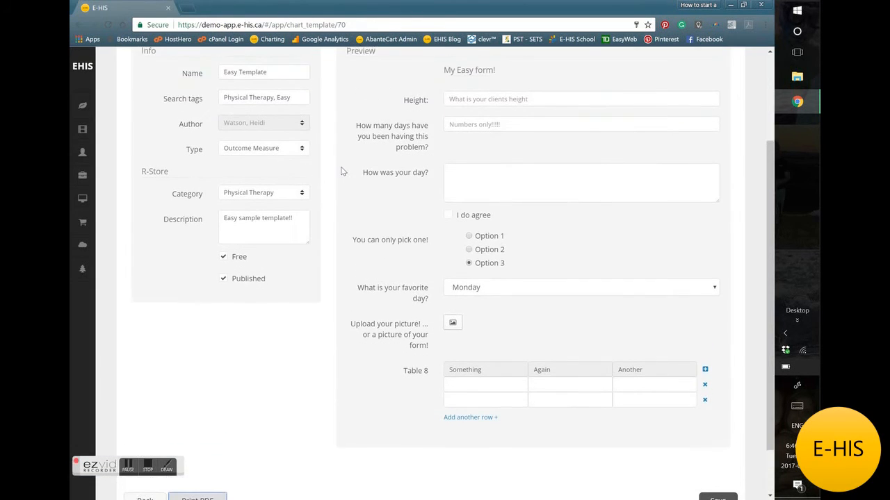
scroll(341, 171, "up", 2)
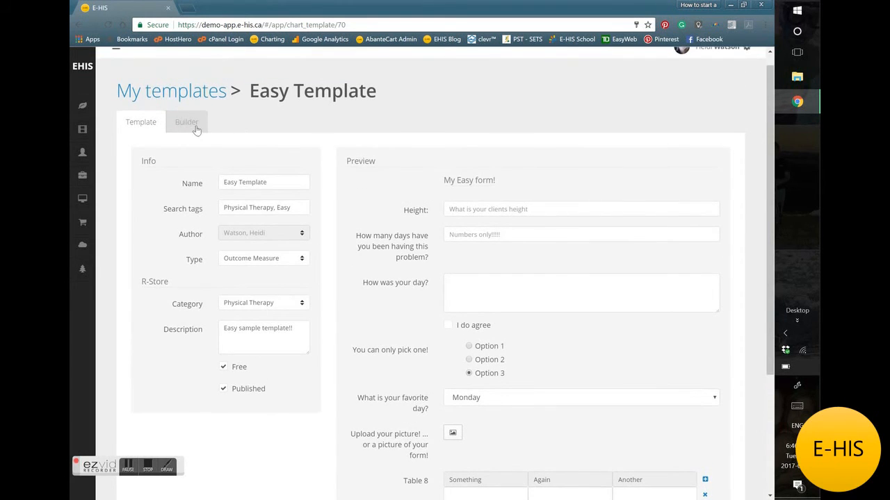
left_click(196, 129)
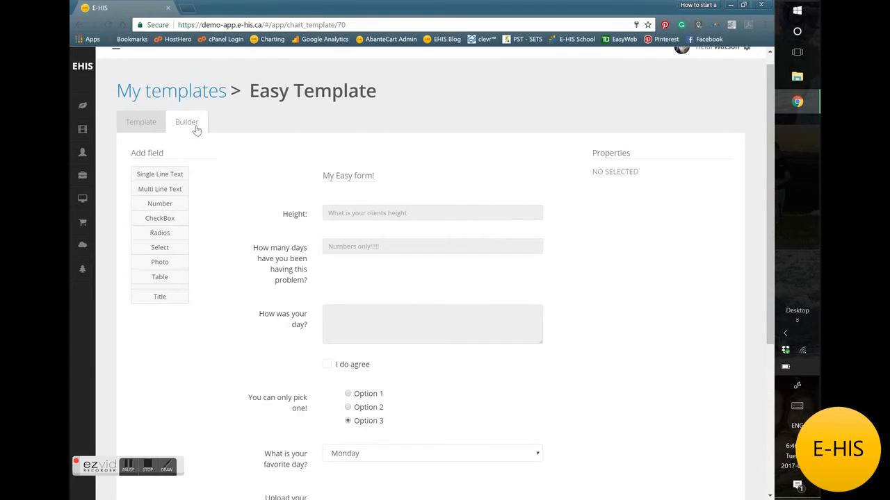
left_click(291, 217)
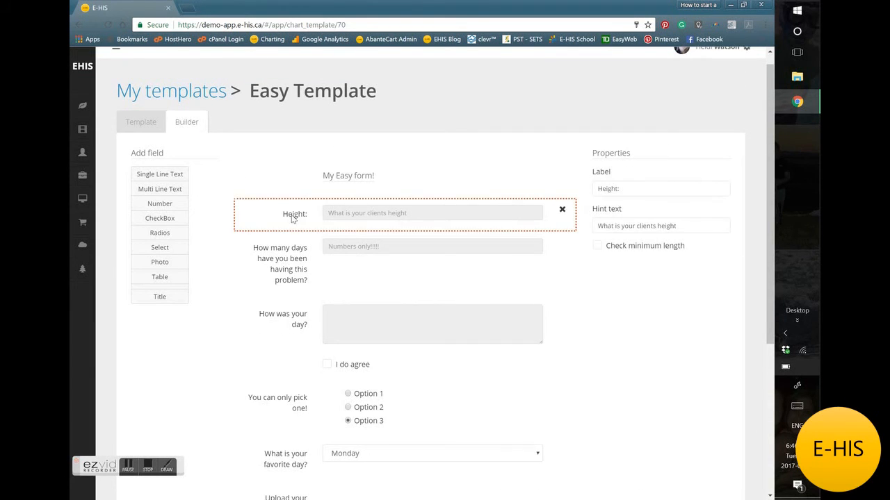
left_click(152, 125)
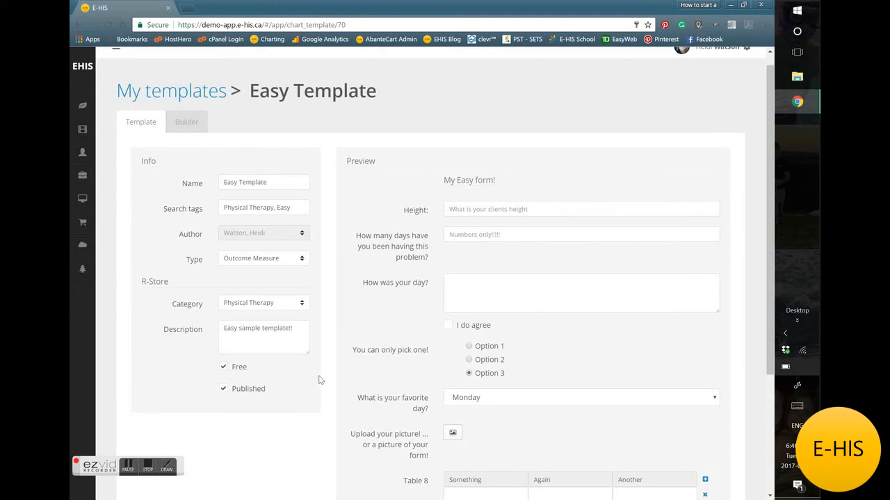
left_click(148, 471)
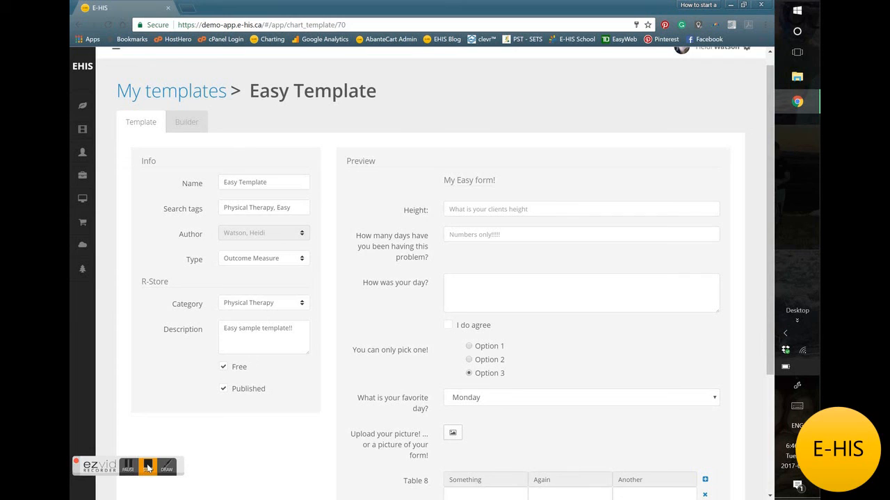